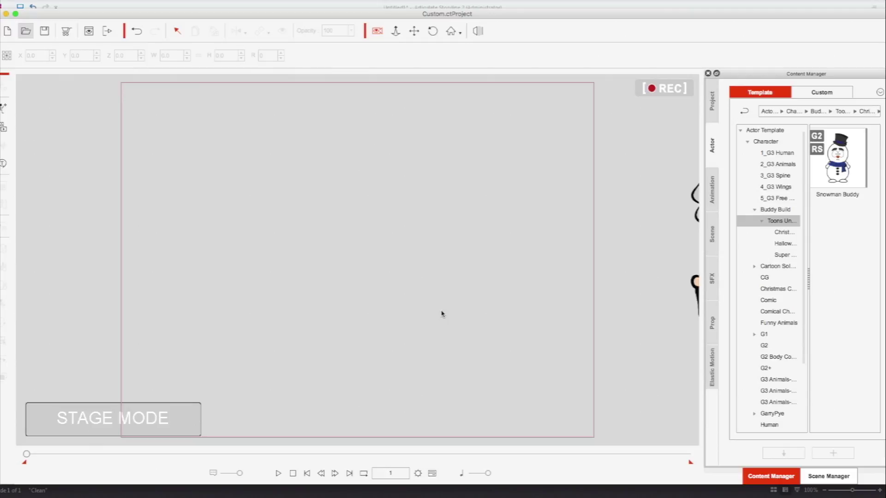
Step: Play the chef animation in CrazyTalk Animator through to frame 240
click(277, 474)
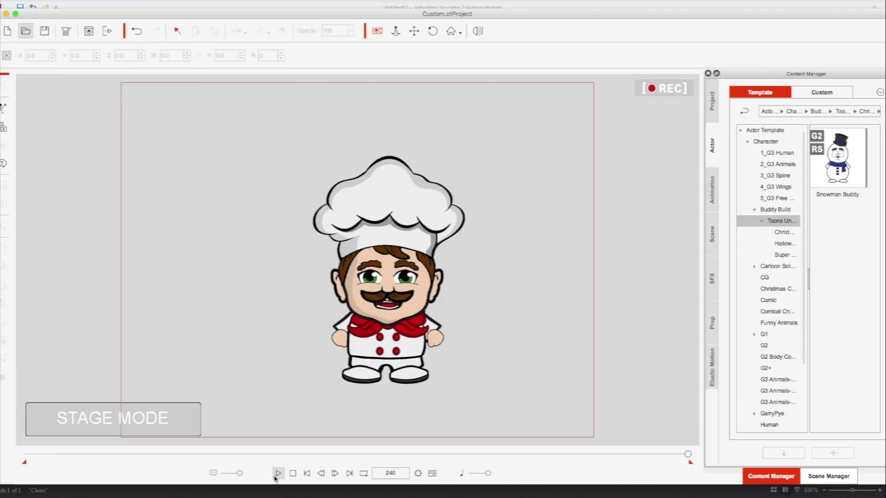
Step: Set the Project Settings background colour to pure black and apply it
click(418, 473)
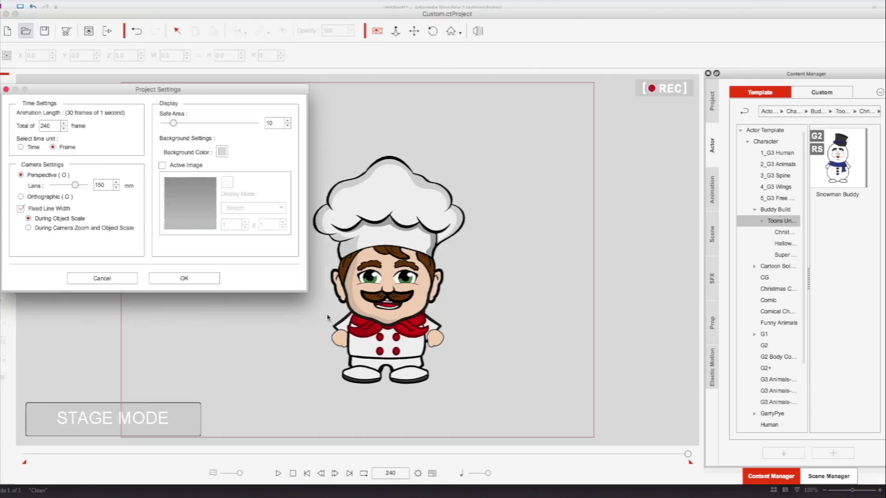
click(222, 152)
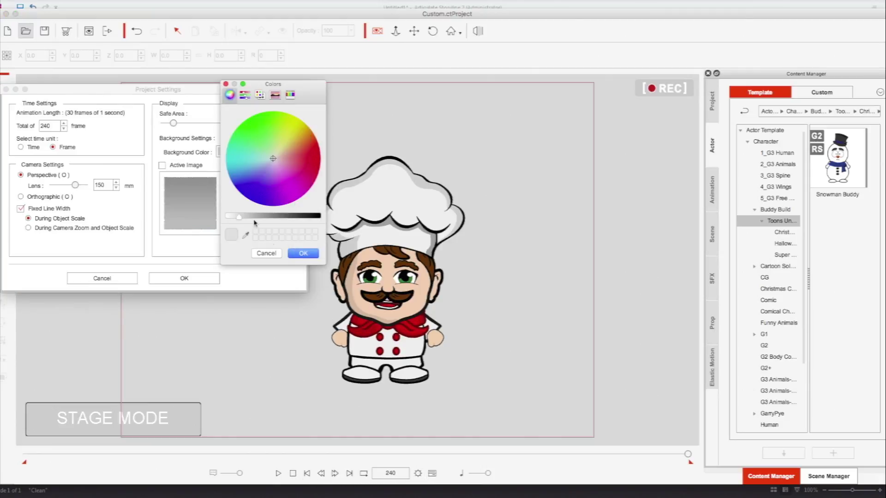
drag(238, 216, 350, 224)
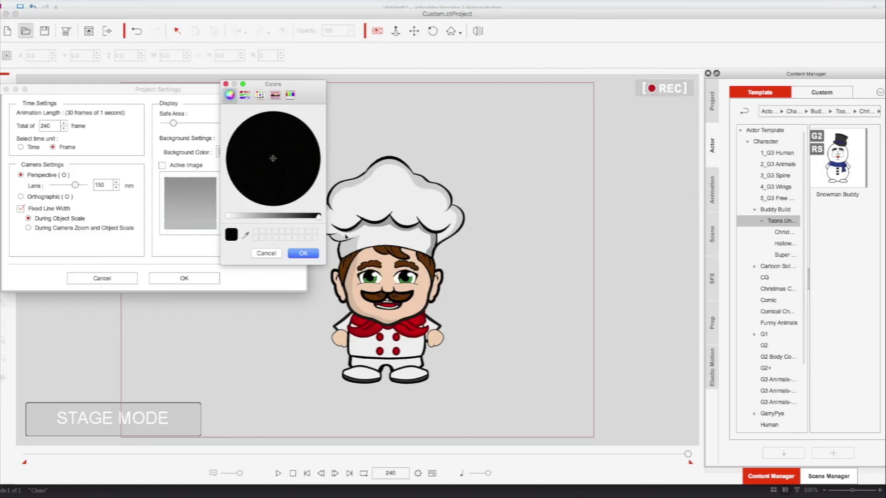
click(303, 253)
click(166, 280)
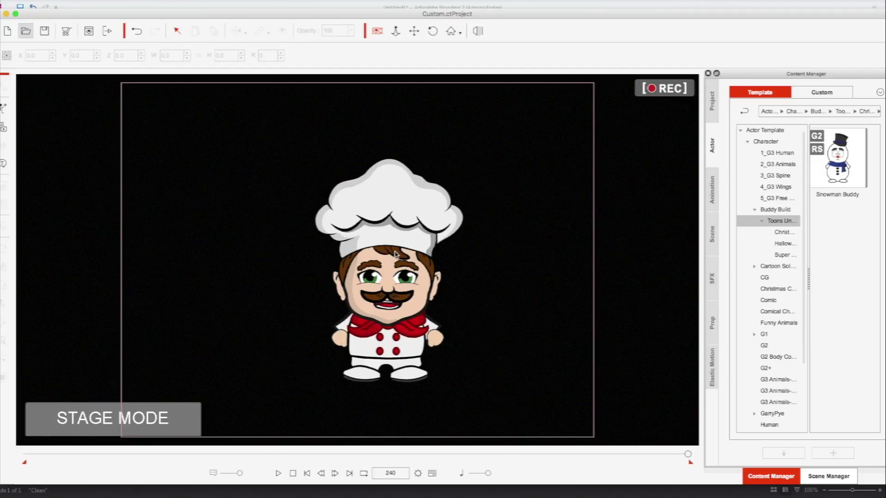
mouse_move(508, 489)
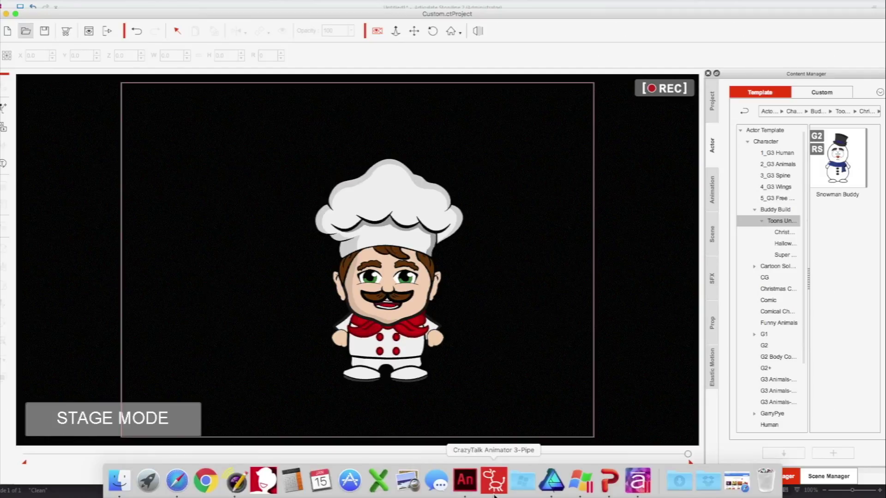
Step: In Storyline, apply the dark-blue theme and check the story size stays 720x540
click(638, 480)
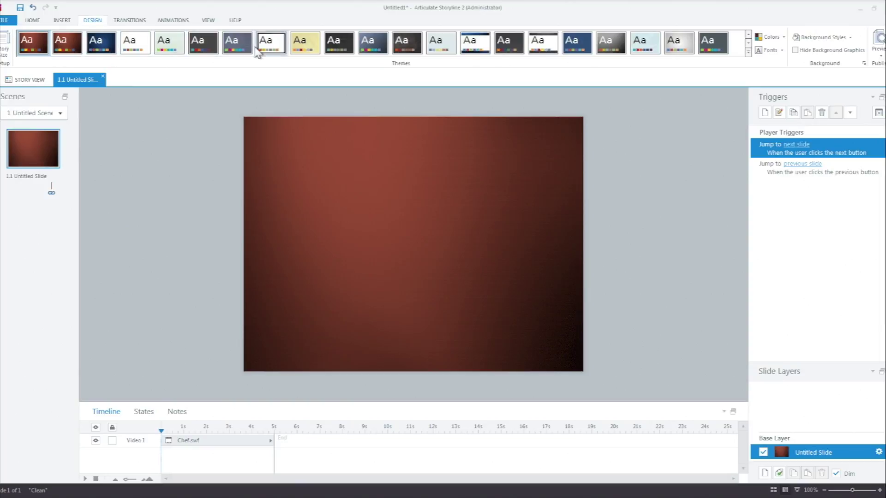
click(98, 43)
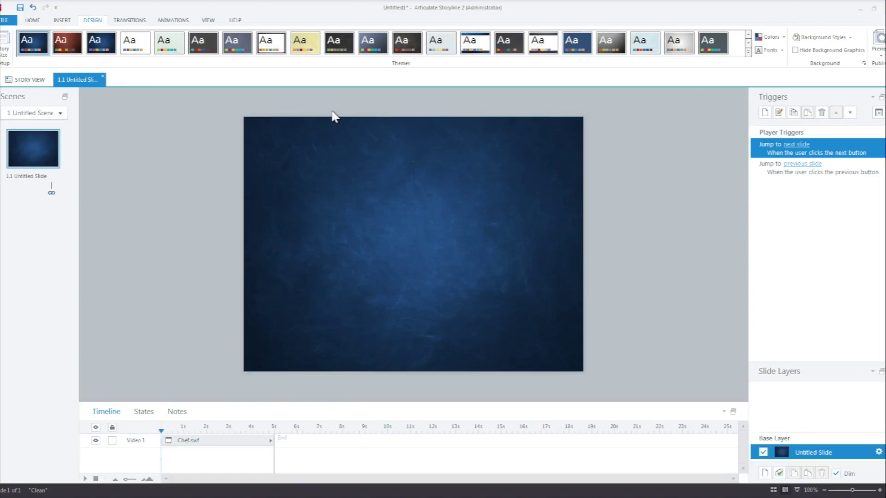
click(4, 42)
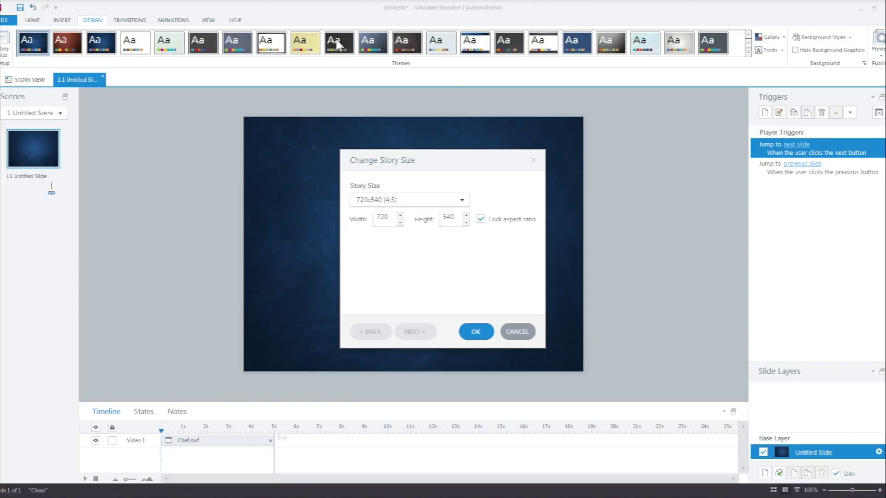
click(516, 330)
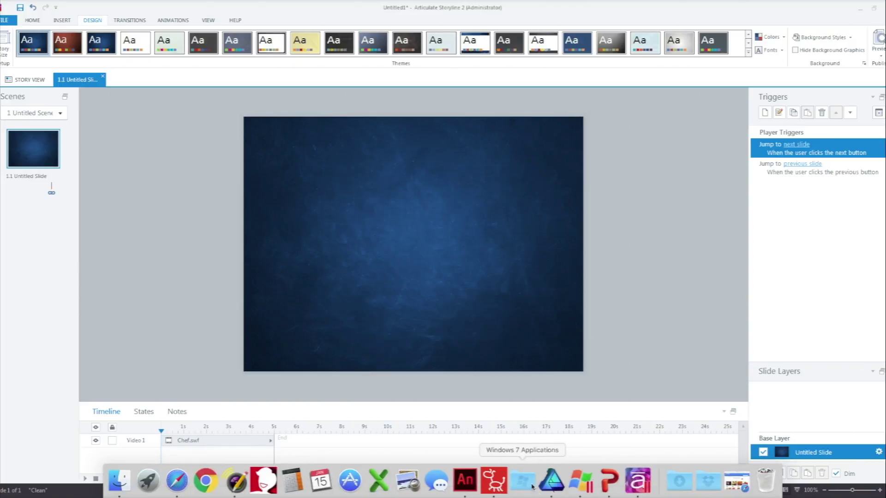
Step: Set Render Image output to PNG at 720x540, 30 fps, with hidden objects excluded
click(494, 480)
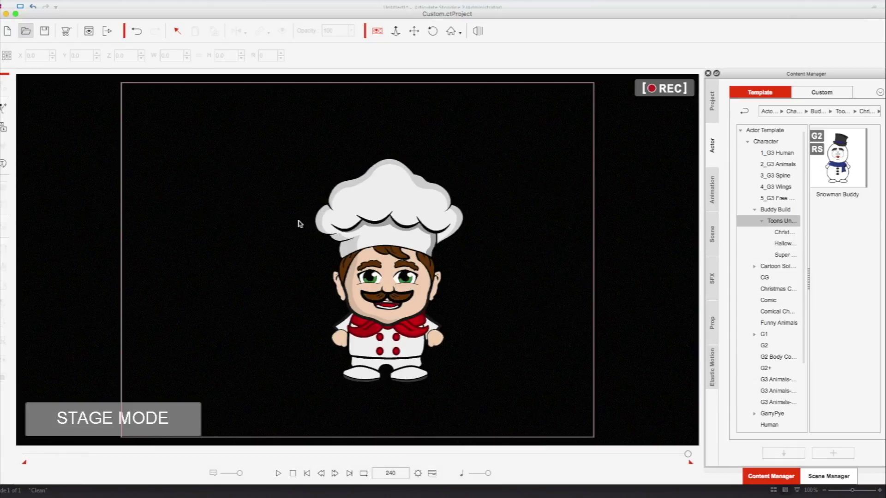
click(330, 4)
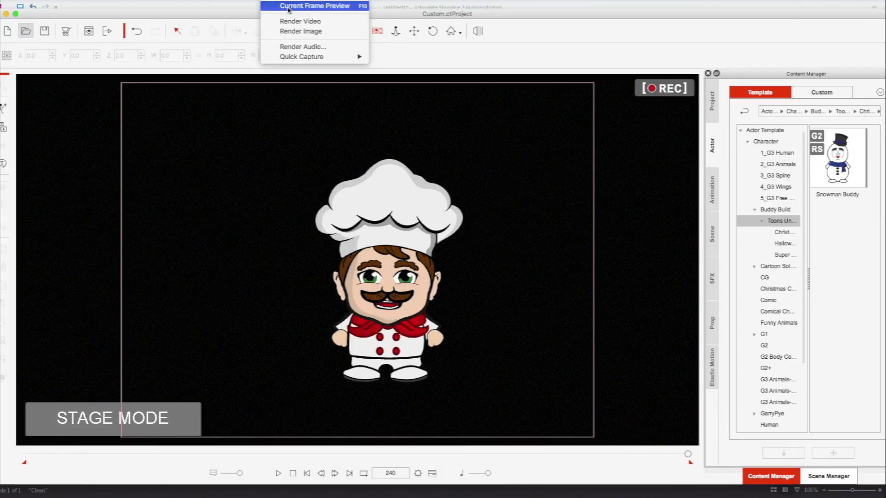
click(302, 34)
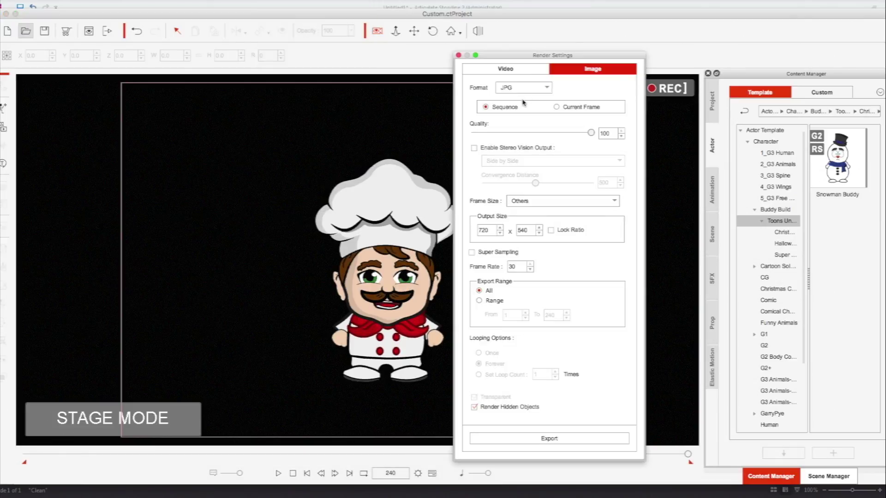
click(523, 88)
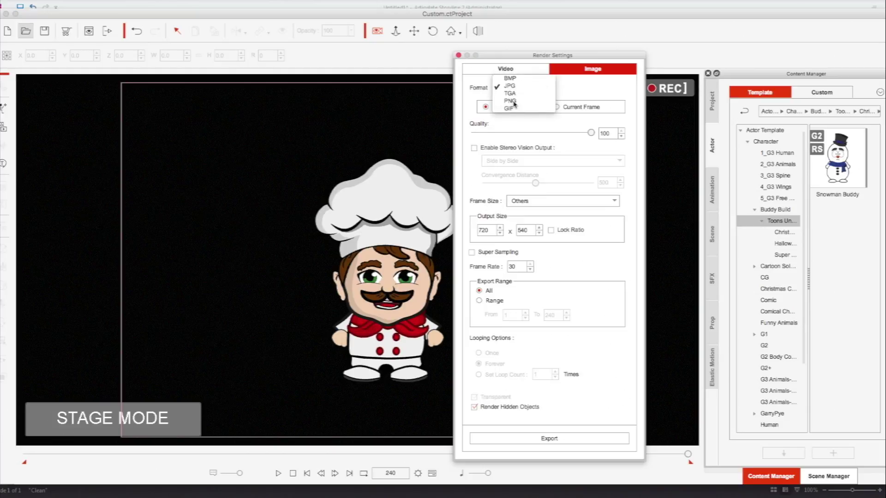
click(511, 101)
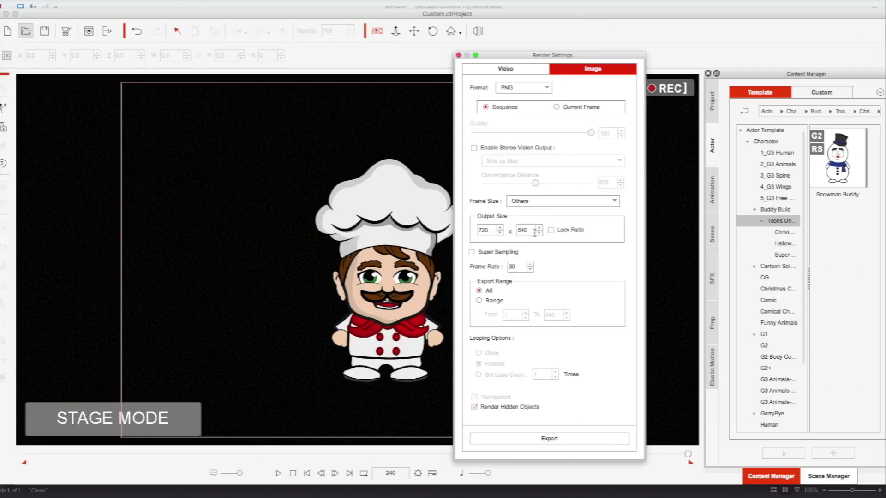
click(475, 408)
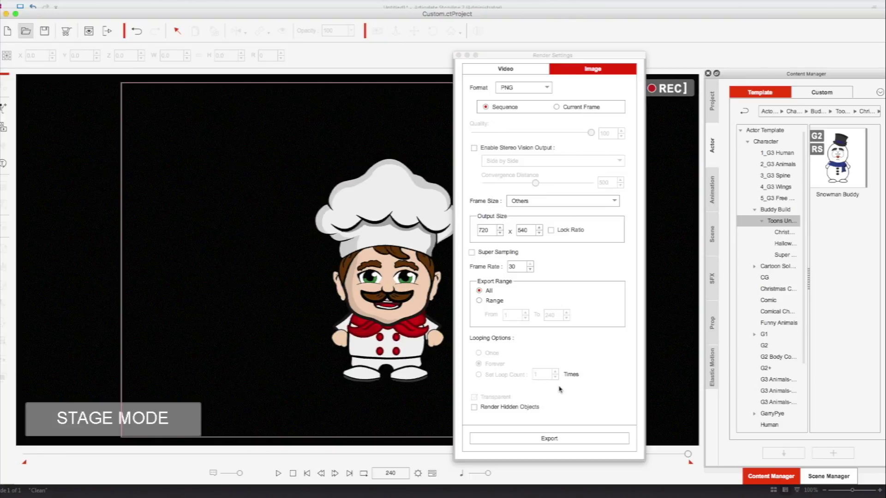
Step: Export the frames as 'Chef' PNGs into a new Desktop folder named 'Chef Animation'
click(554, 443)
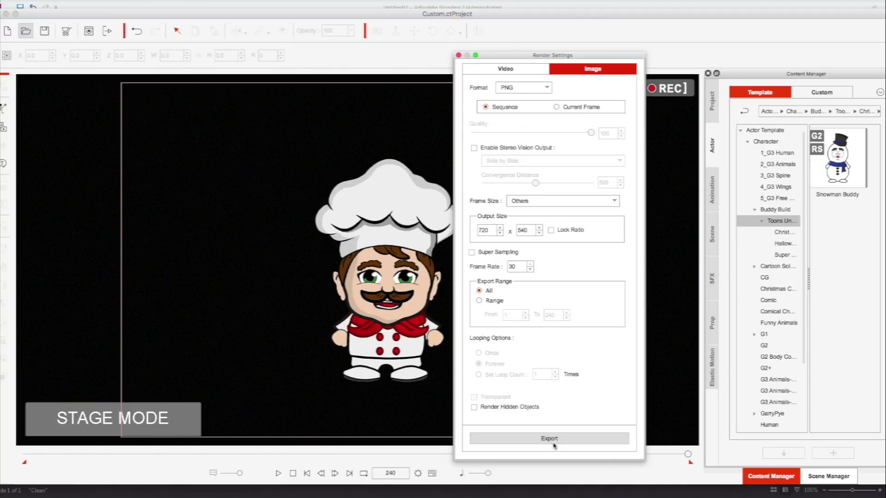
click(365, 282)
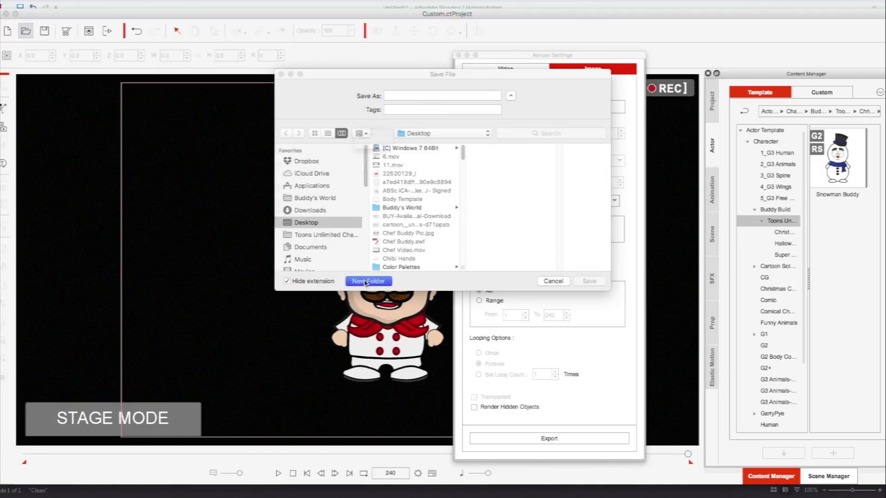
text(Che)
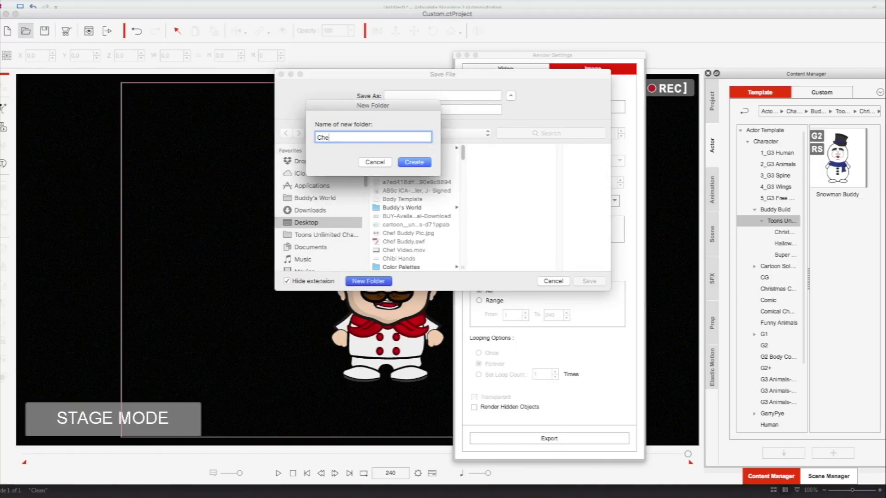
text(f Animation)
click(419, 164)
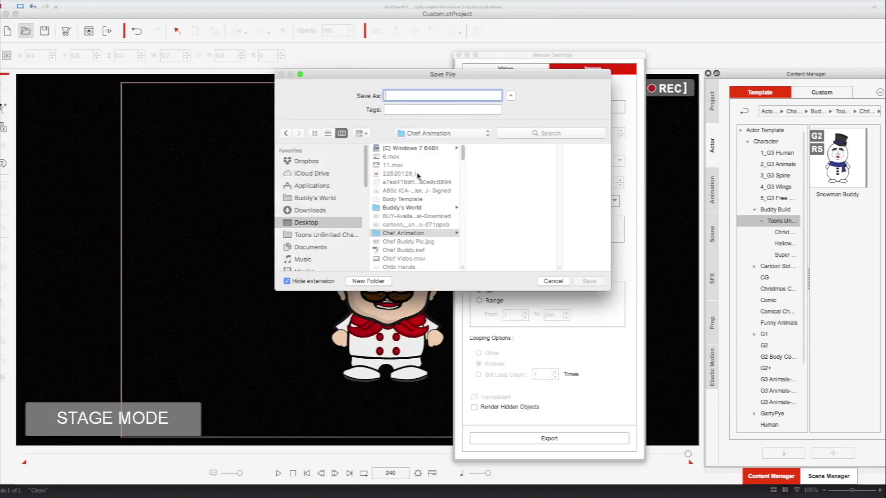
click(399, 235)
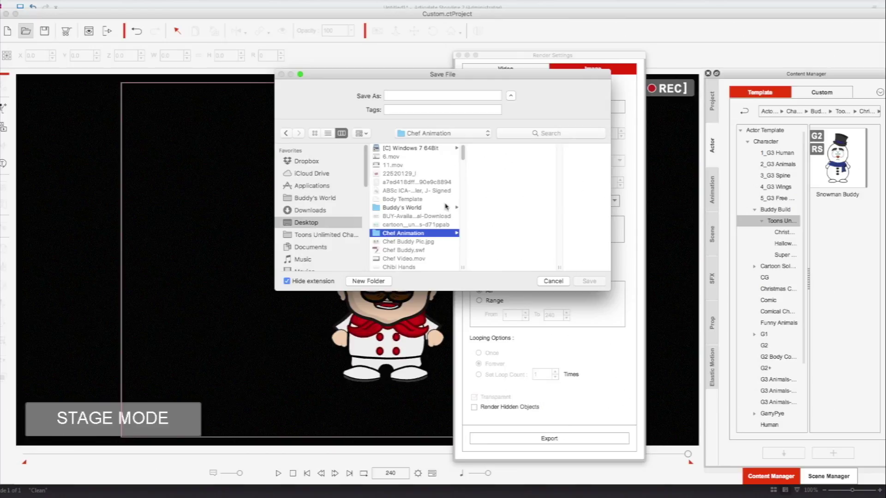
click(406, 94)
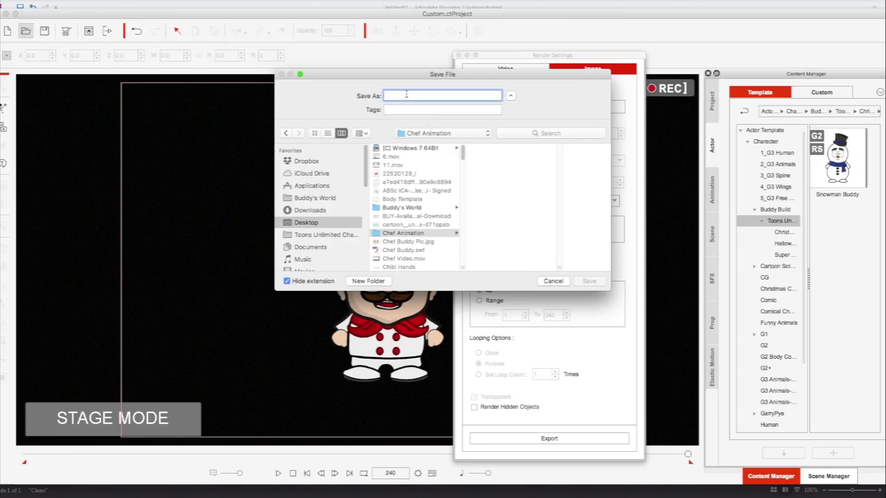
text(Chef)
key(Return)
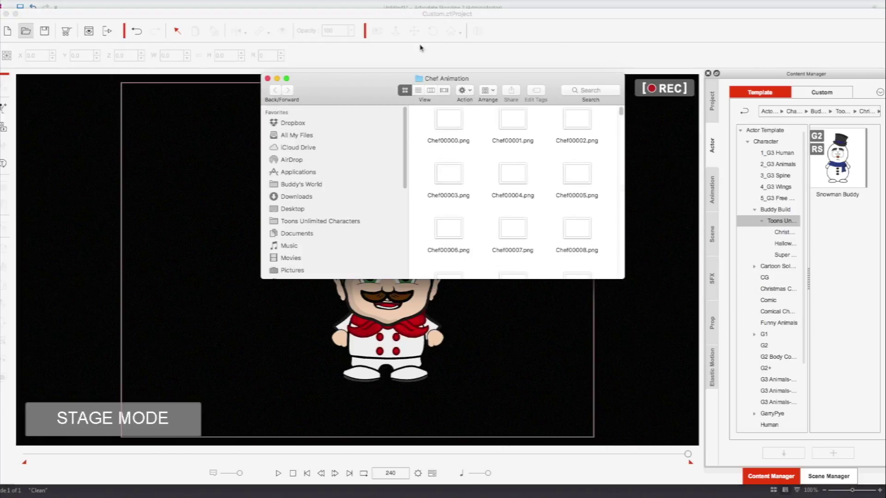
Step: Close the Chef Animation folder, minimise CrazyTalk Animator and bring Adobe Animate forward
drag(421, 126, 581, 296)
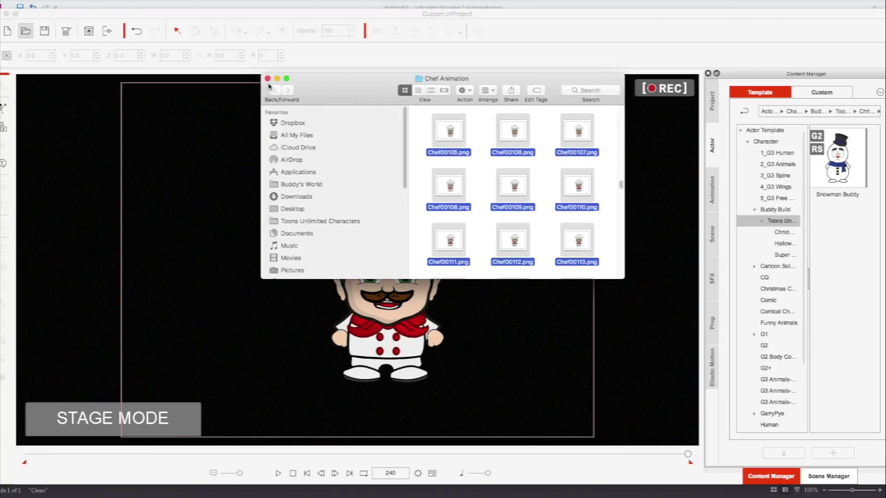
click(267, 78)
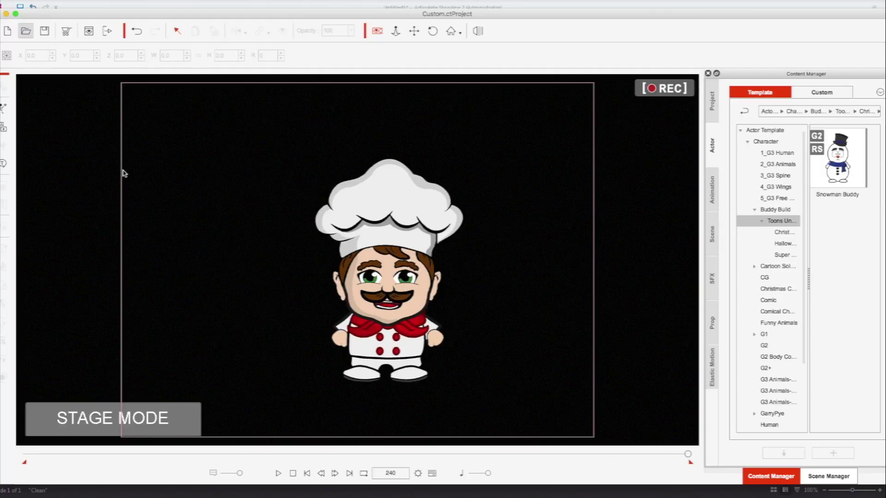
click(6, 14)
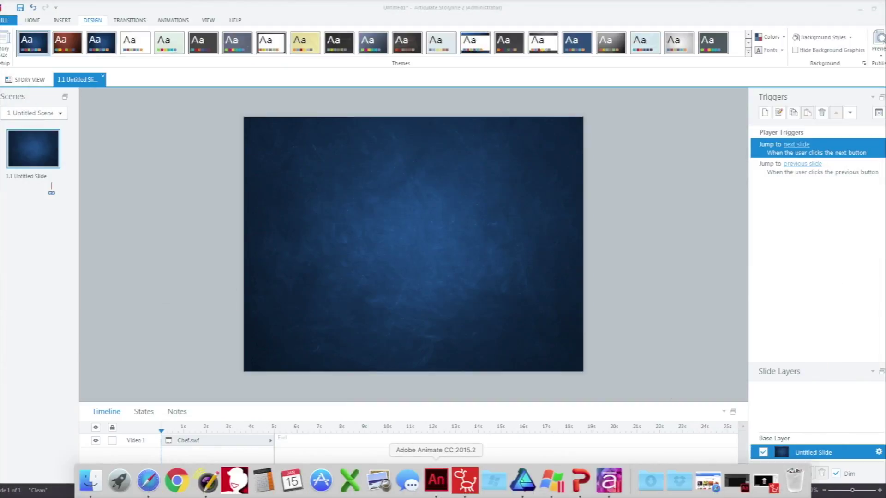
click(426, 480)
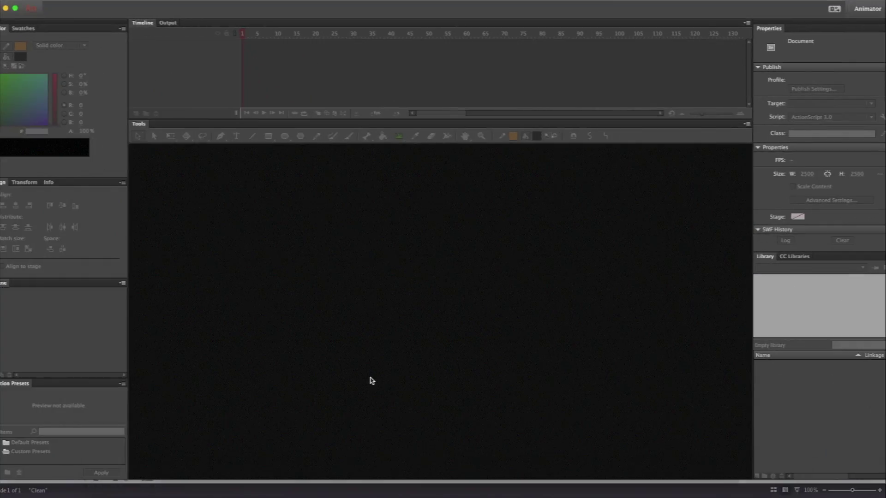
click(69, 3)
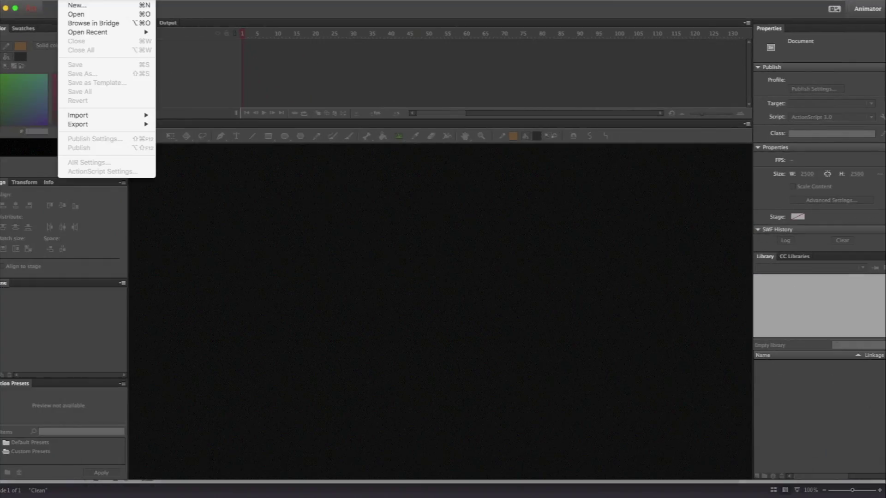
Step: Create a new ActionScript 3.0 document with a 720 × 540 px stage
click(73, 5)
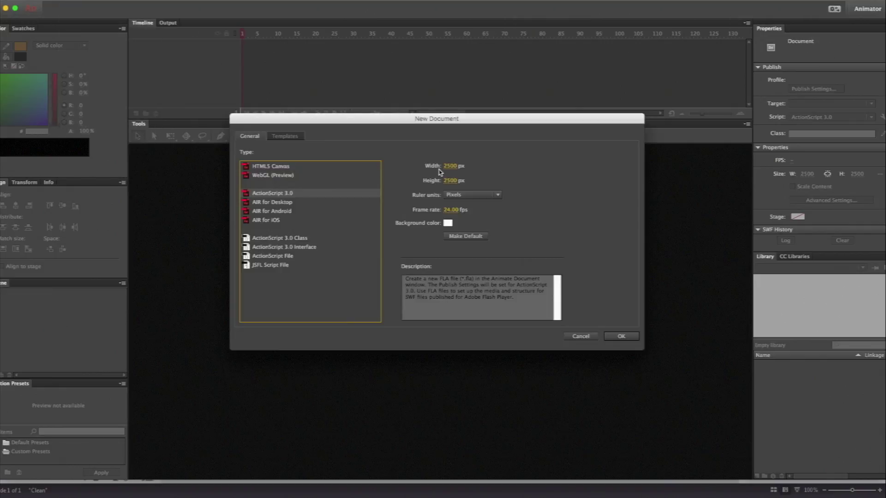
click(450, 166)
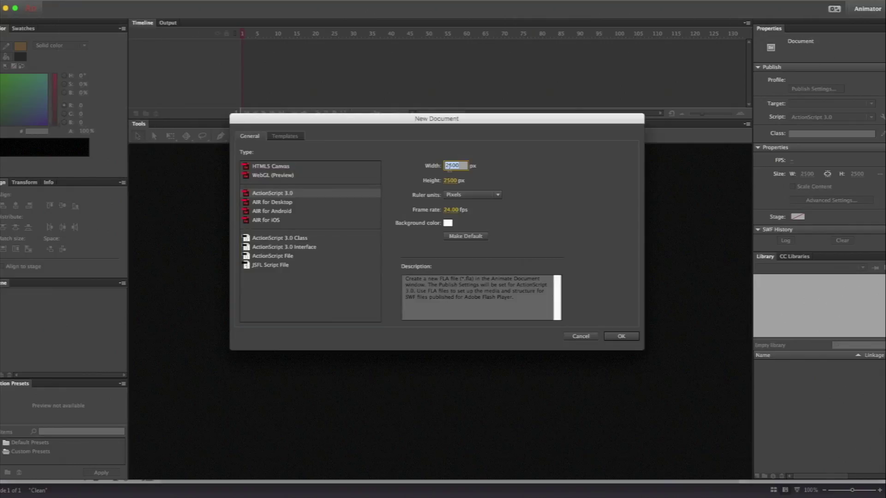
text(5)
key(Tab)
text(54)
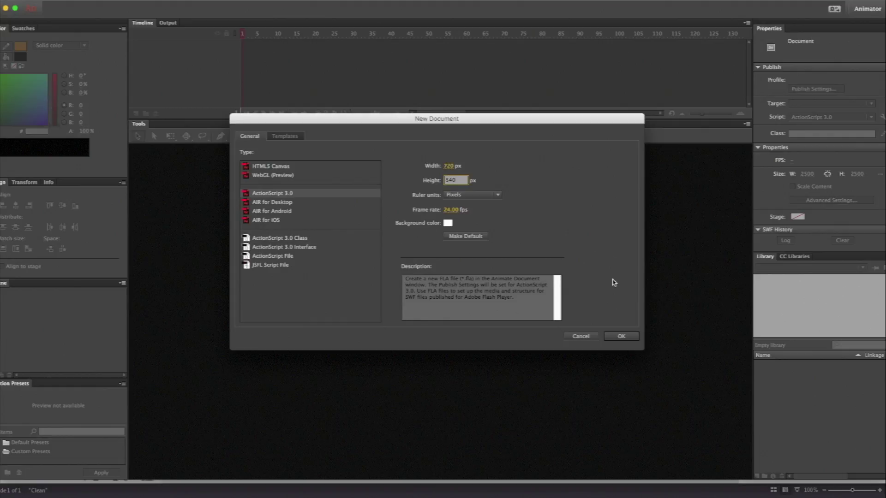
click(620, 336)
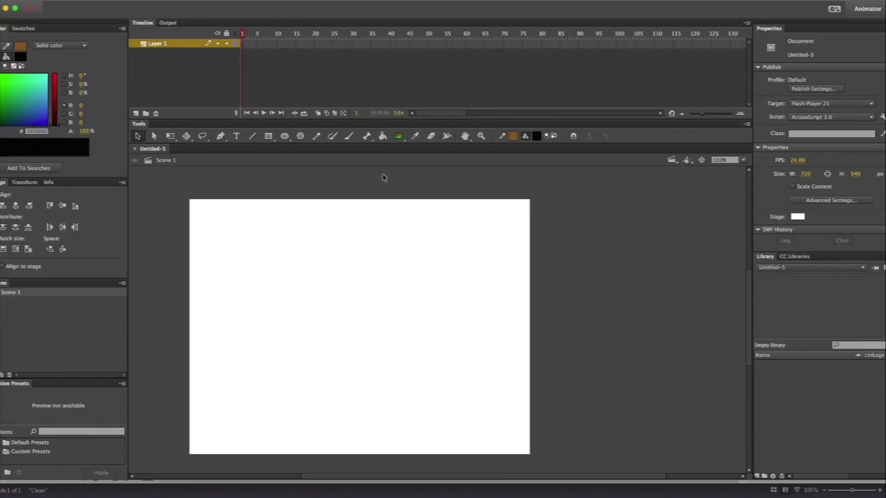
click(122, 1)
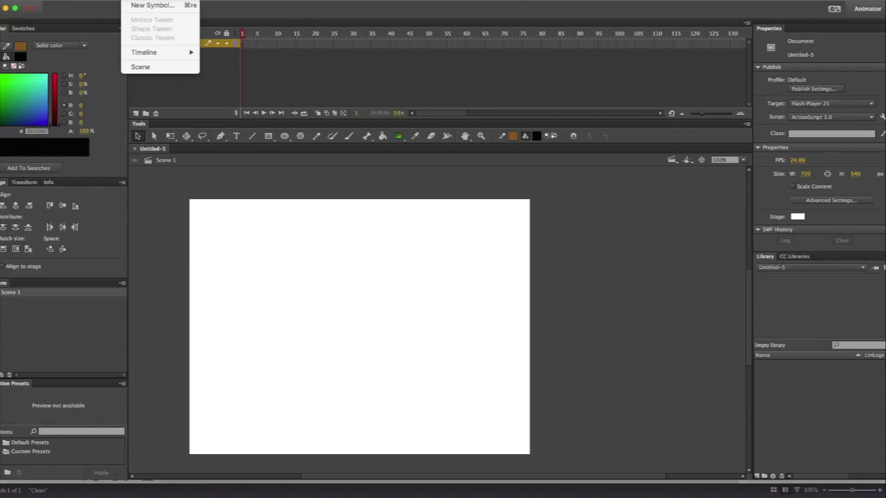
Step: Insert a new Movie Clip symbol named 'Chef Animation'
click(135, 6)
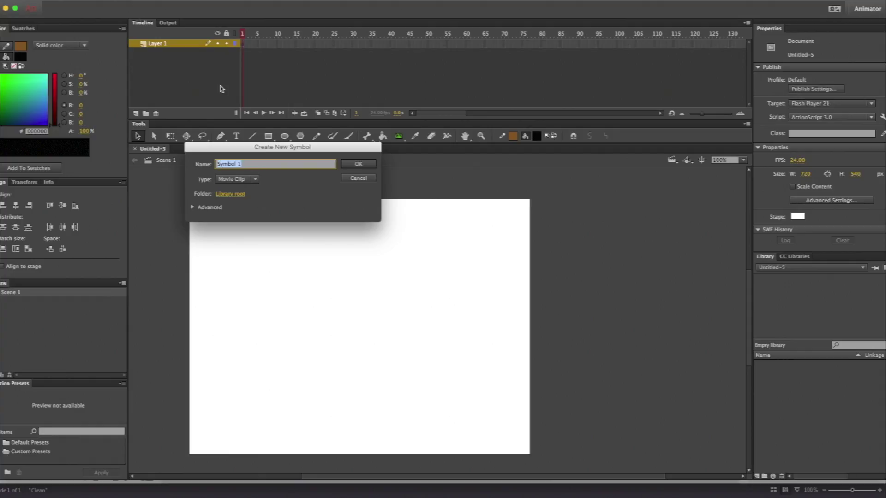
text(Chef Animation)
key(Return)
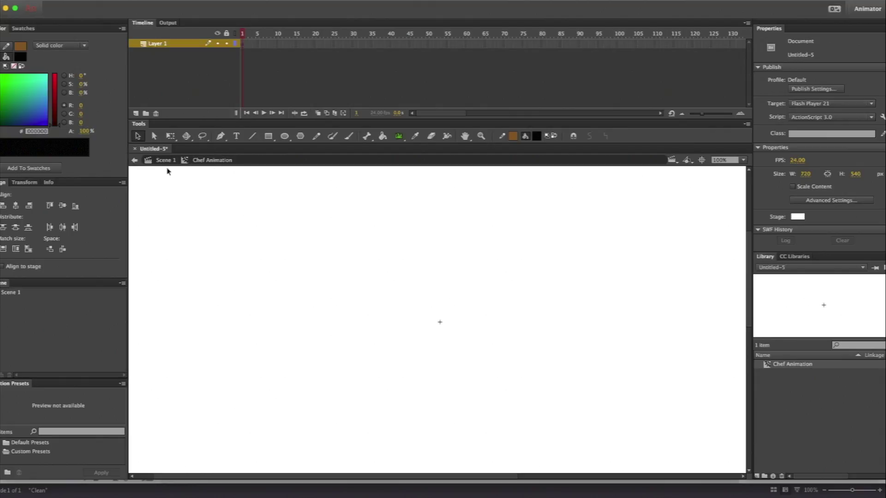
Step: Import Chef00000.png to the stage and accept importing the whole PNG sequence
click(72, 0)
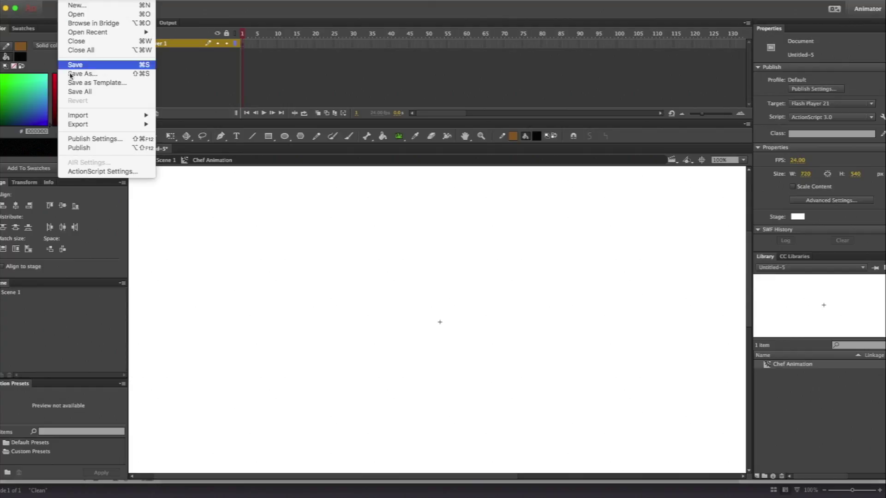
mouse_move(115, 116)
click(178, 115)
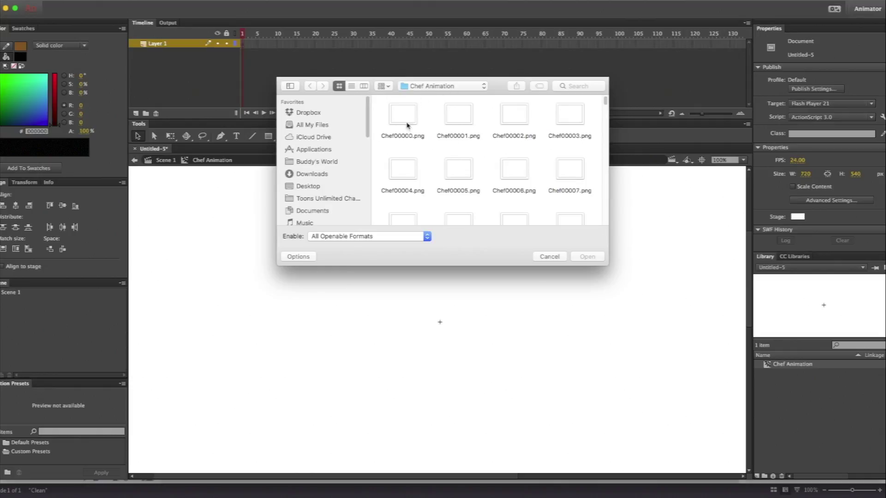
click(408, 123)
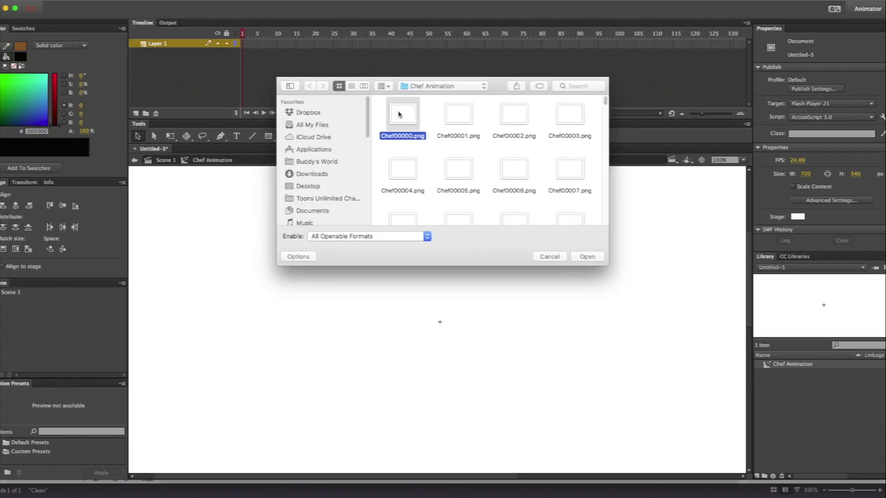
double_click(399, 115)
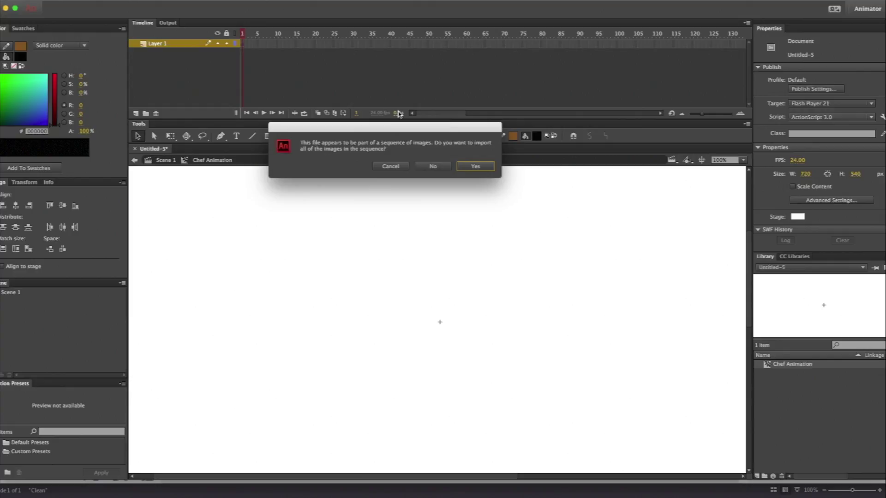
click(476, 166)
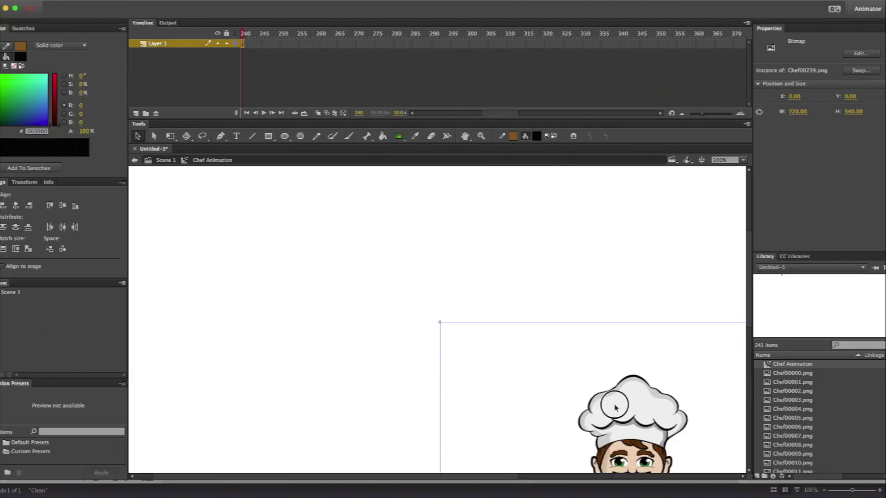
Step: Centre the chef bitmap on the registration point, scrub the timeline, and return to Scene 1
drag(611, 402, 473, 266)
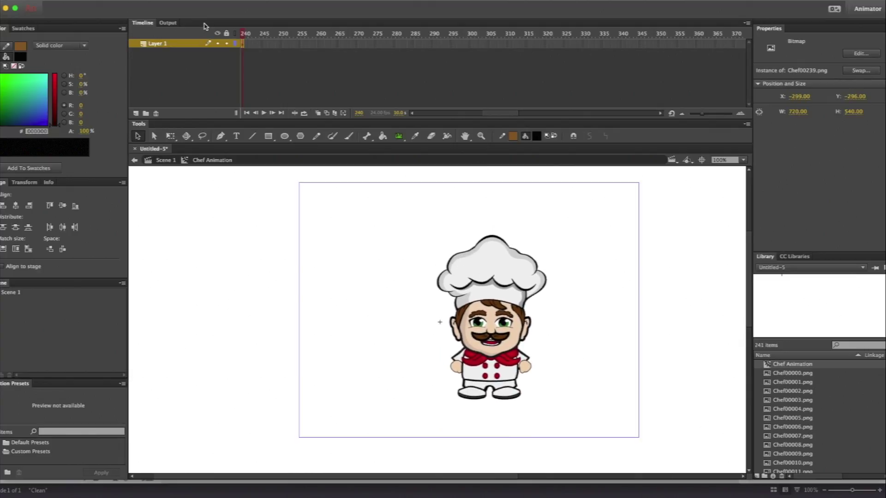
mouse_move(243, 35)
mouse_down()
mouse_move(201, 34)
mouse_move(480, 42)
mouse_move(250, 43)
mouse_up()
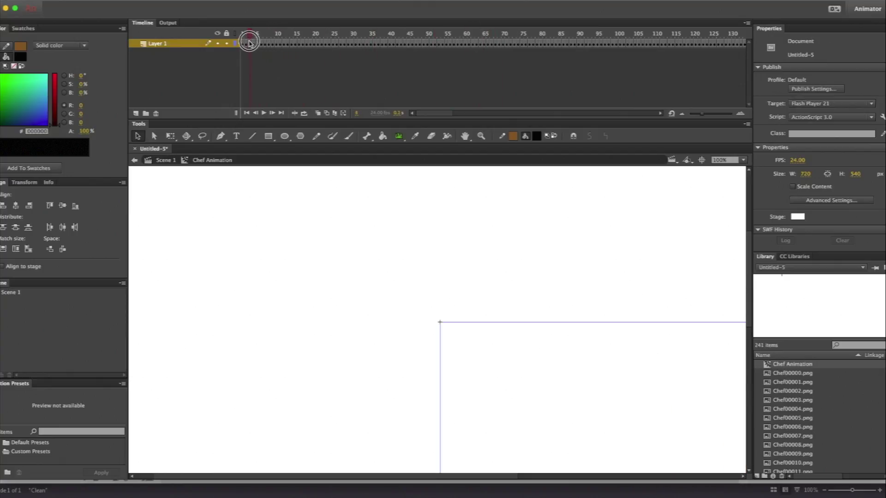
click(148, 161)
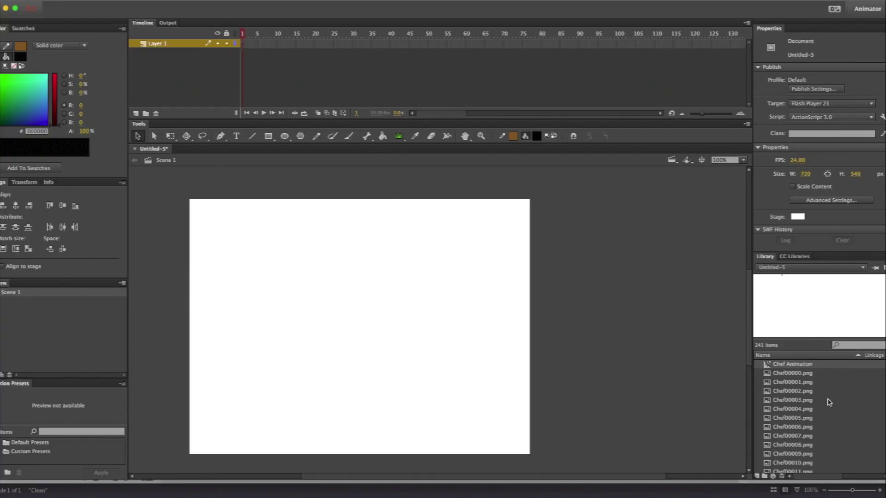
Step: Preview the imported chef frame images in the Library
scroll(828, 400, down, 10)
click(777, 373)
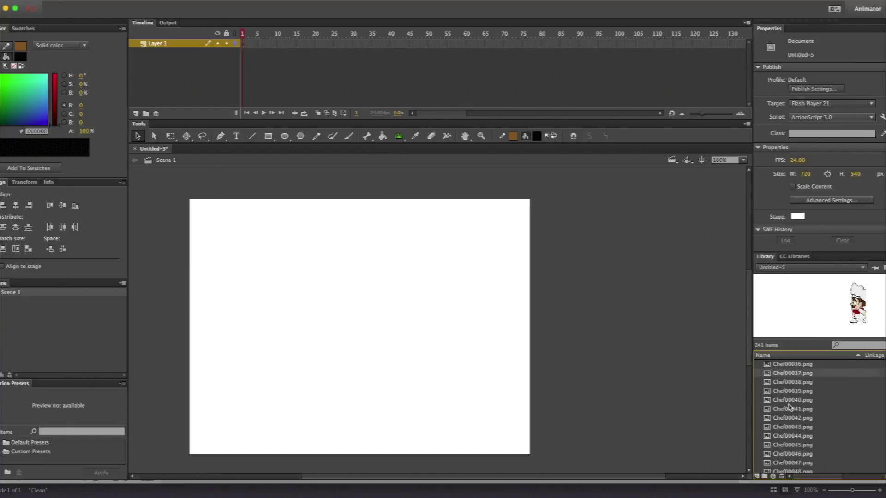
click(791, 409)
click(791, 437)
click(794, 446)
scroll(794, 447, up, 10)
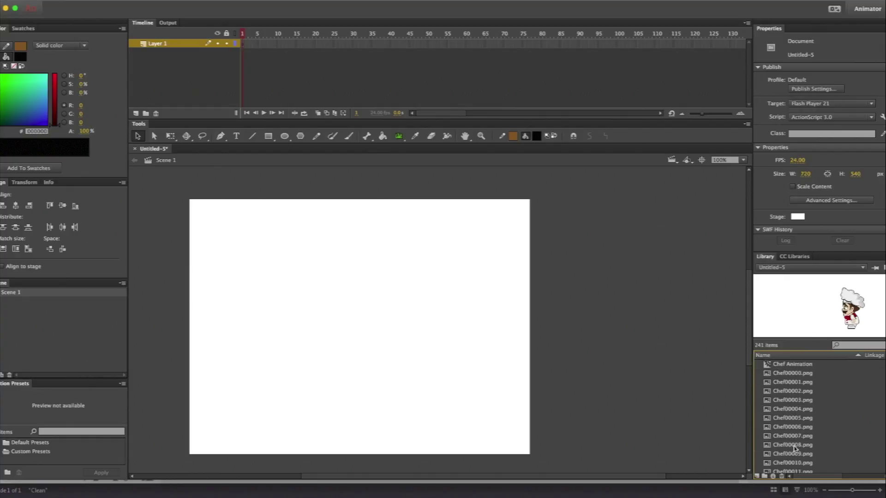
Step: Drag a Chef Animation instance onto Scene 1's stage and align it at X 0, Y 0
click(780, 365)
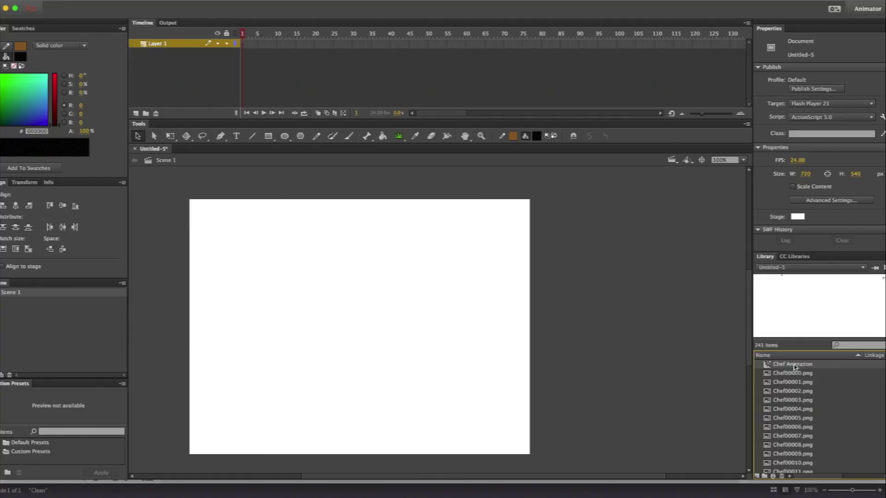
click(793, 365)
drag(793, 366, 337, 327)
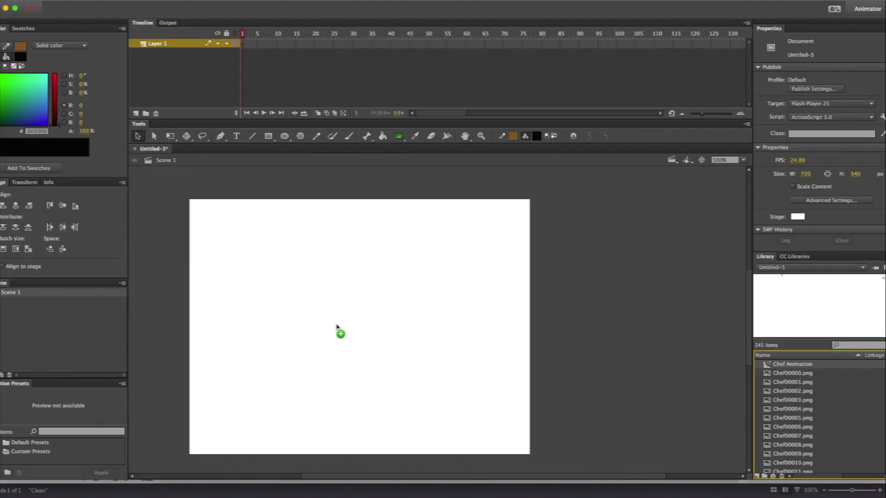
drag(336, 325, 287, 233)
drag(395, 205, 382, 193)
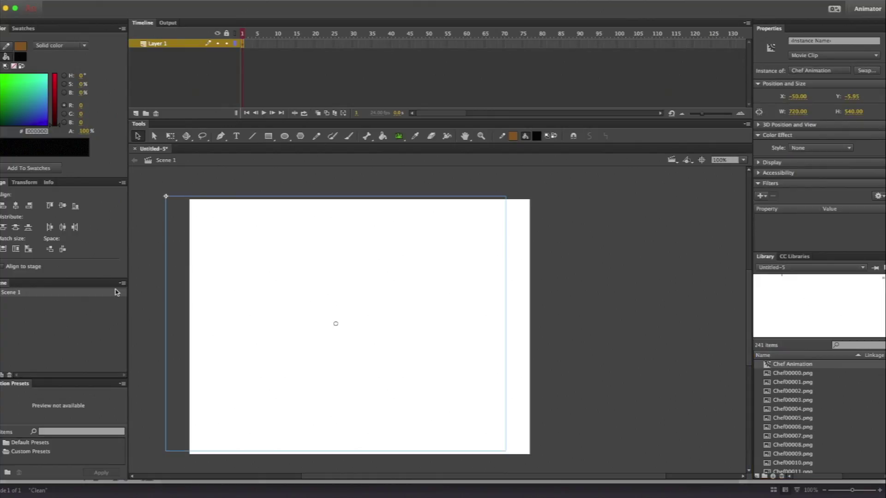
drag(168, 326, 191, 329)
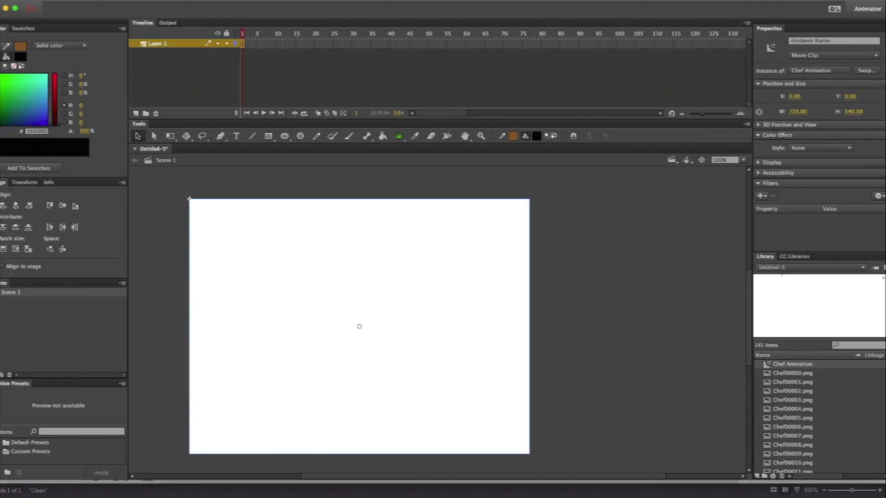
click(61, 2)
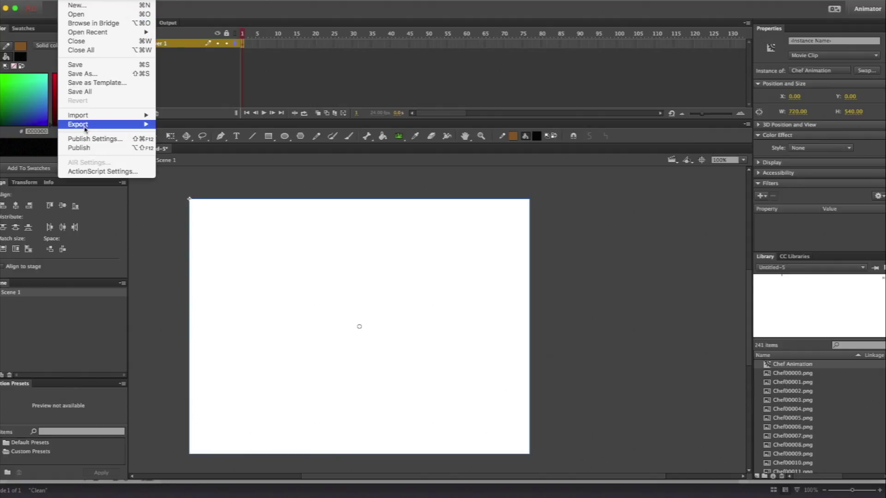
Step: Export the scene with Export Movie as an SWF file named 'Chef Animation'
mouse_move(85, 129)
click(196, 135)
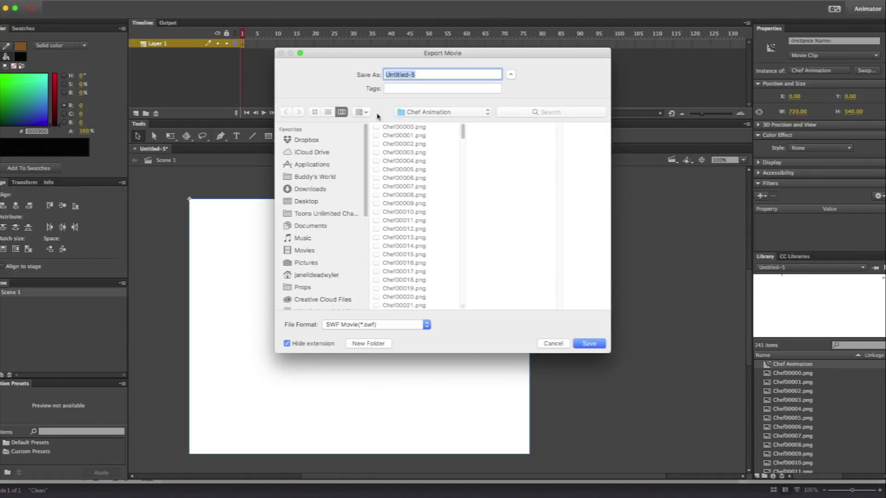
text(Chef Anmatio)
key(BackSpace)
key(BackSpace)
key(BackSpace)
key(BackSpace)
key(BackSpace)
text(imation)
key(Return)
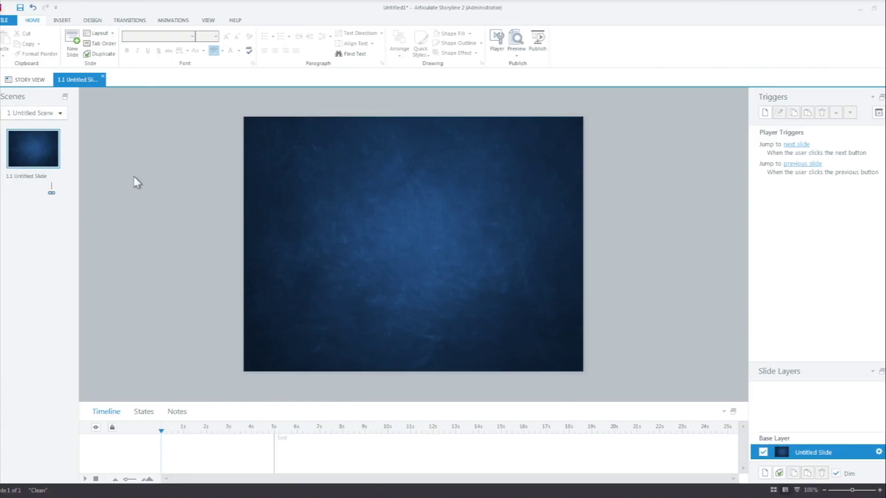
Step: Insert Chef Animation.swf as a Flash movie on the Storyline slide
click(5, 20)
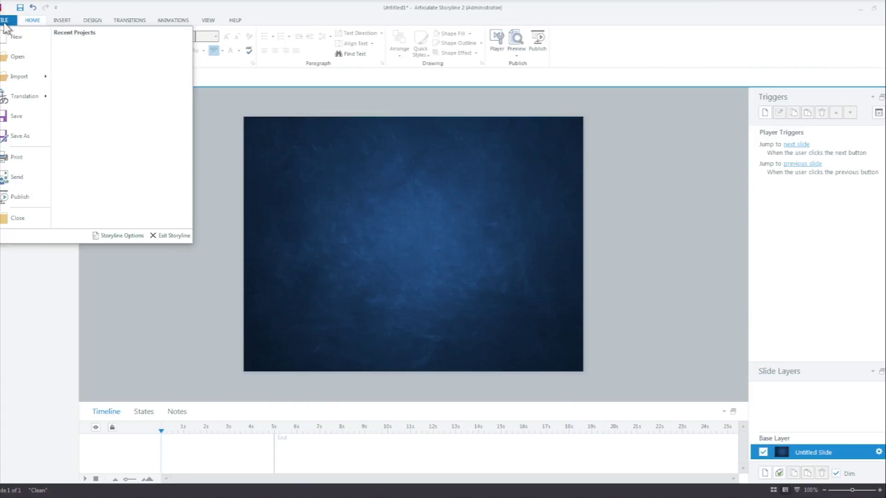
click(58, 21)
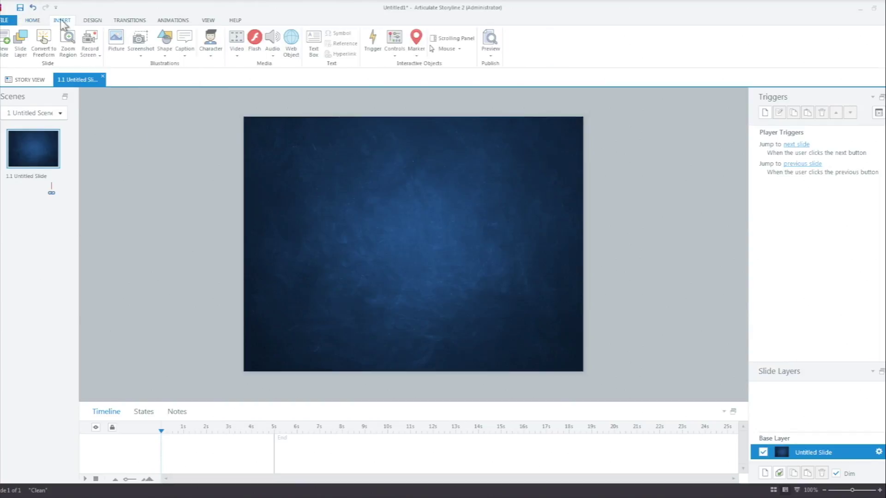
click(254, 38)
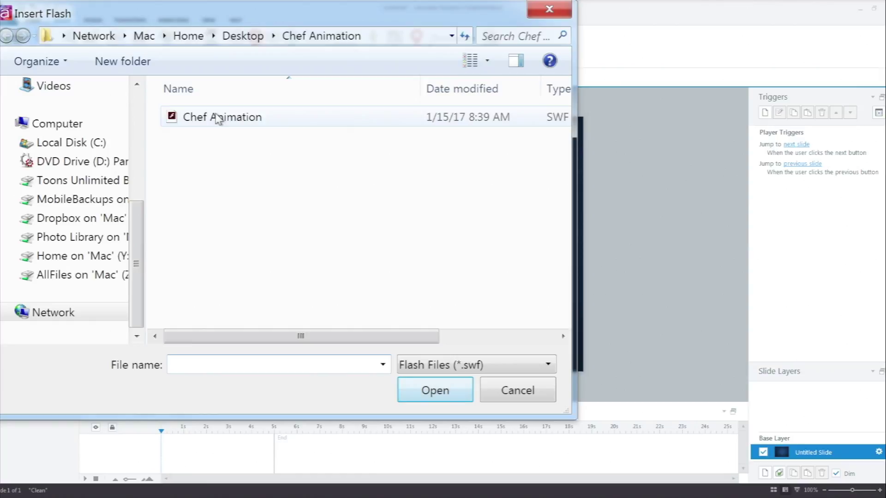
double_click(215, 116)
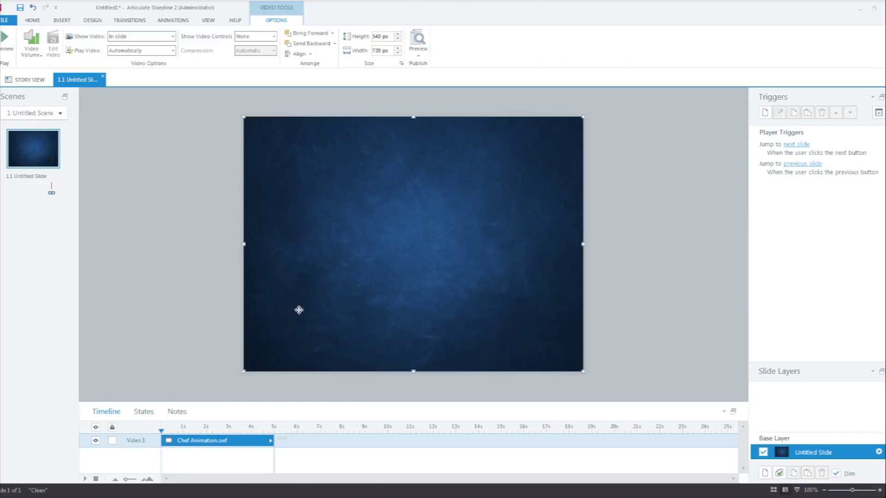
click(85, 477)
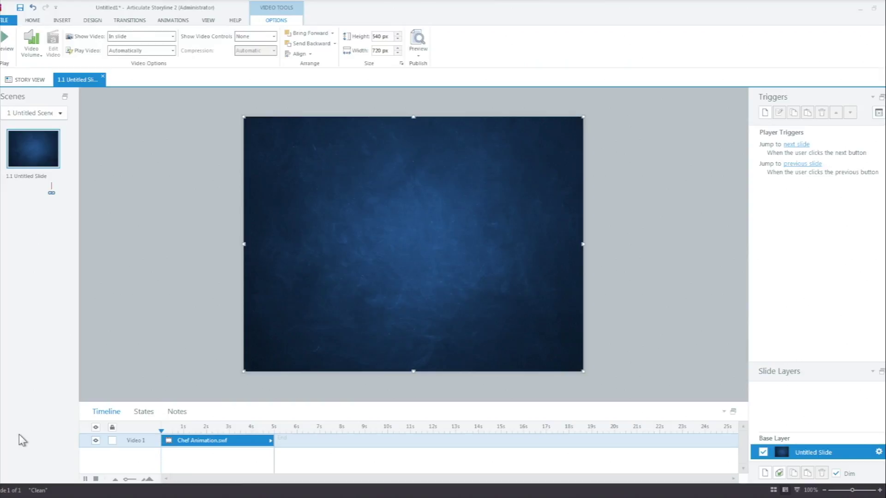